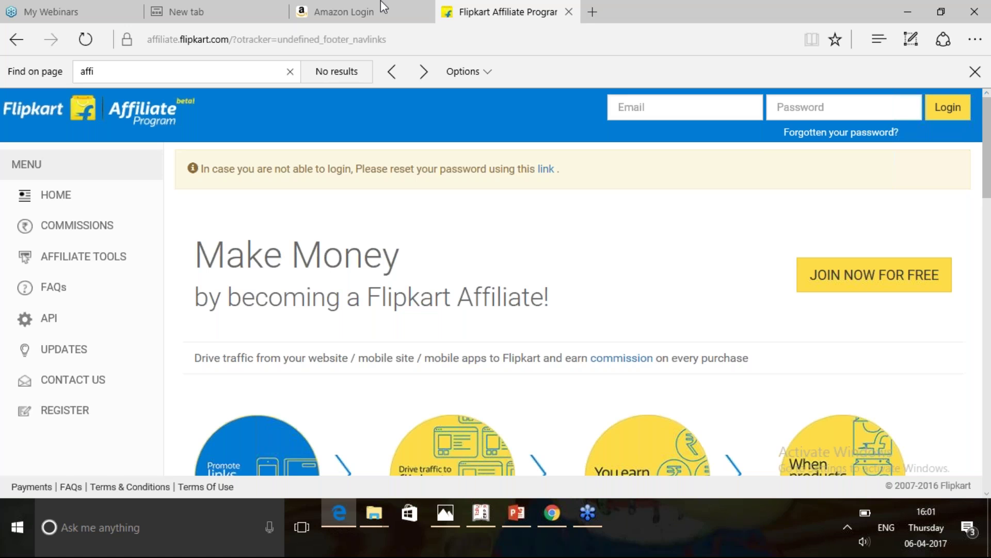
# Open the Flipkart Affiliate registration form.
pyautogui.hotkey('ctrl', 'a')
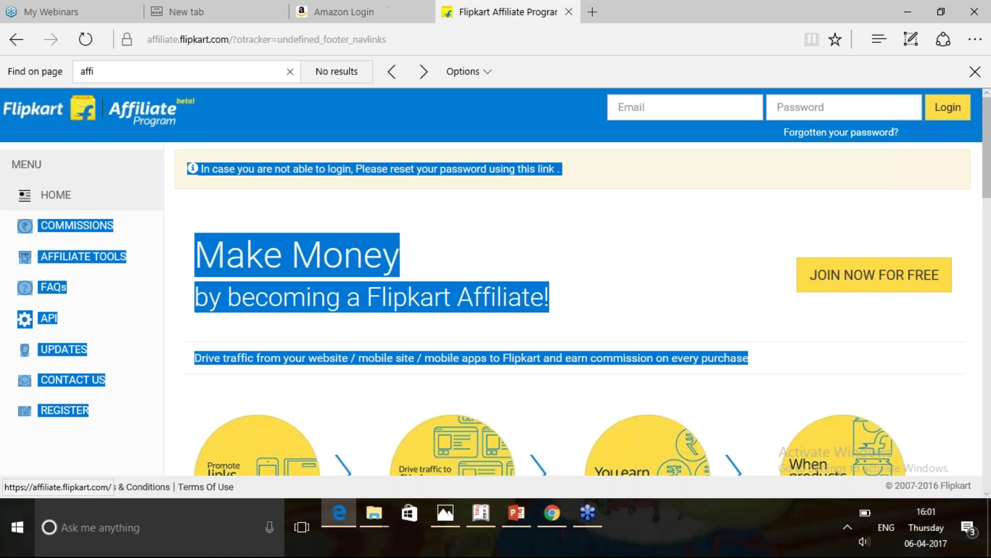
pyautogui.click(546, 158)
pyautogui.scroll(-1, 546, 157)
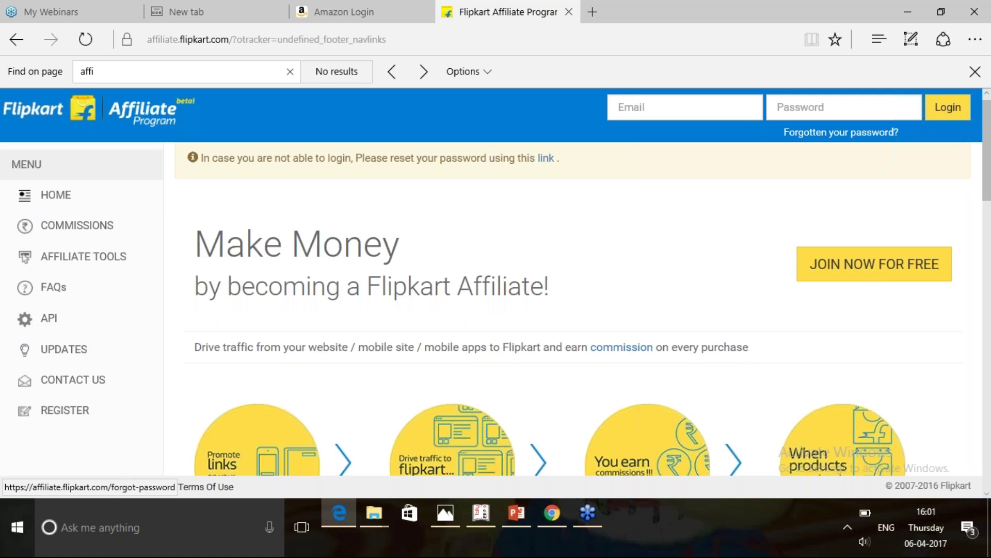
pyautogui.click(546, 158)
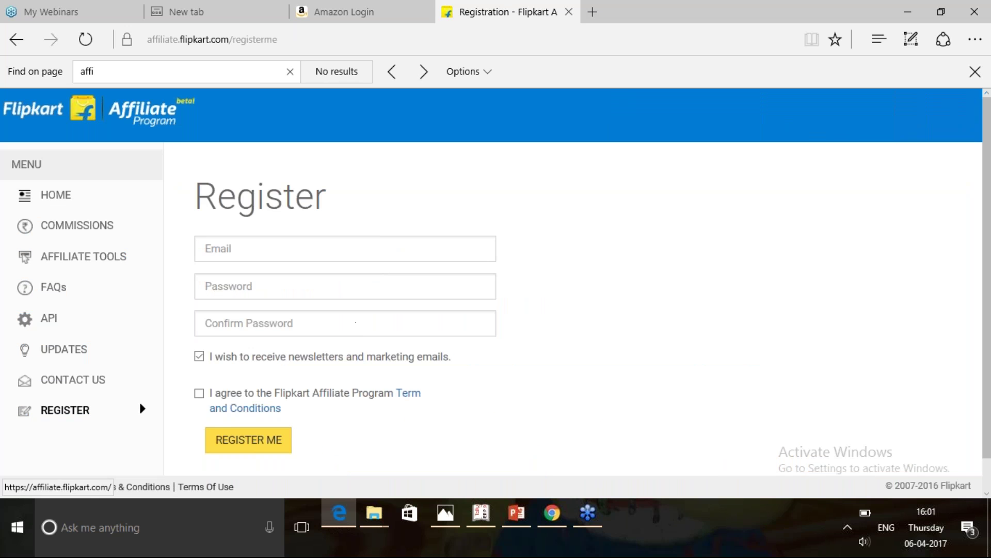
# Enter the registration Gmail address in the Email field, correcting earlier typos.
pyautogui.click(245, 250)
pyautogui.press('BackSpace')
pyautogui.press('BackSpace')
pyautogui.press('BackSpace')
pyautogui.press('BackSpace')
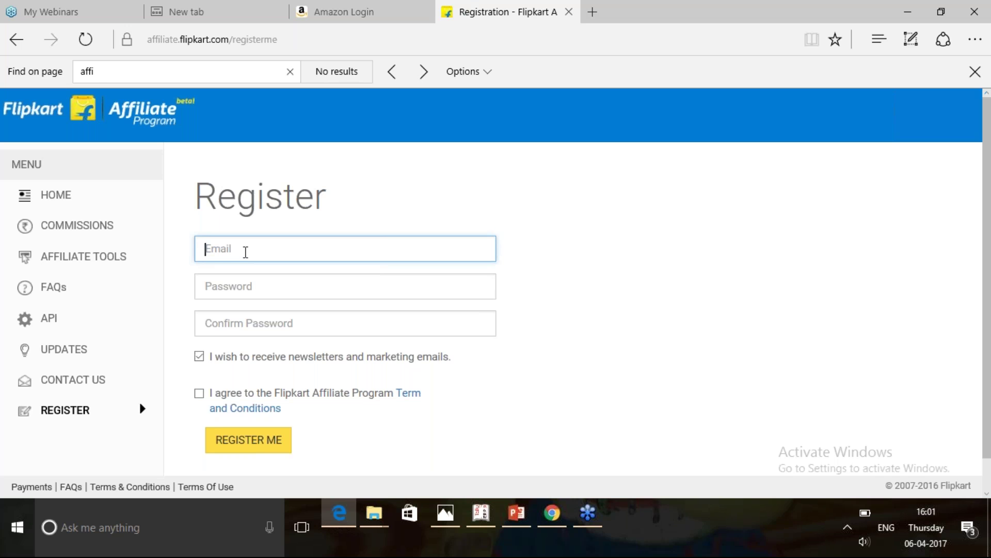
pyautogui.hotkey('ctrl', 'a')
pyautogui.hotkey('ctrl', 'a')
pyautogui.hotkey('ctrl', 'a')
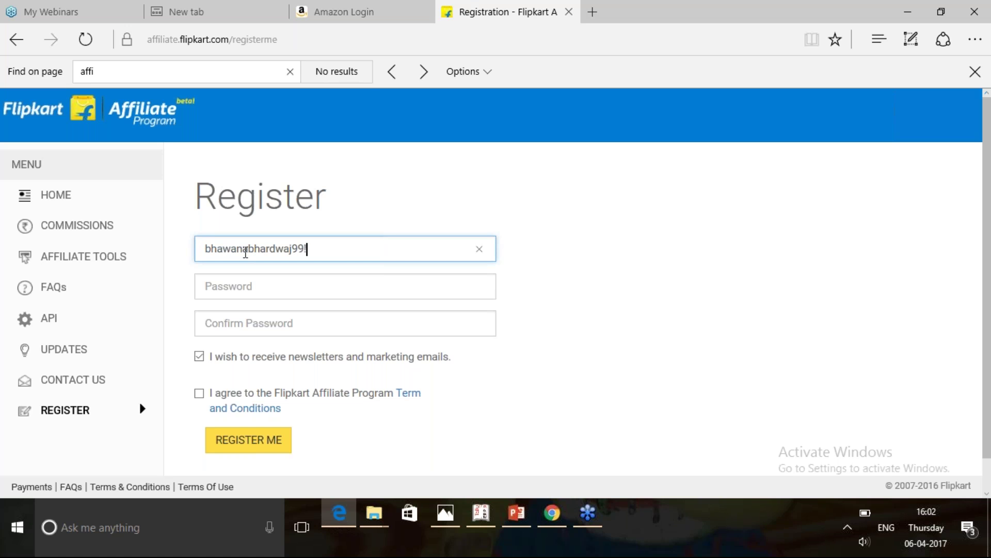
# Enter the matching password and confirmation, accept the terms, and submit the registration.
pyautogui.click(260, 291)
pyautogui.write('**********')
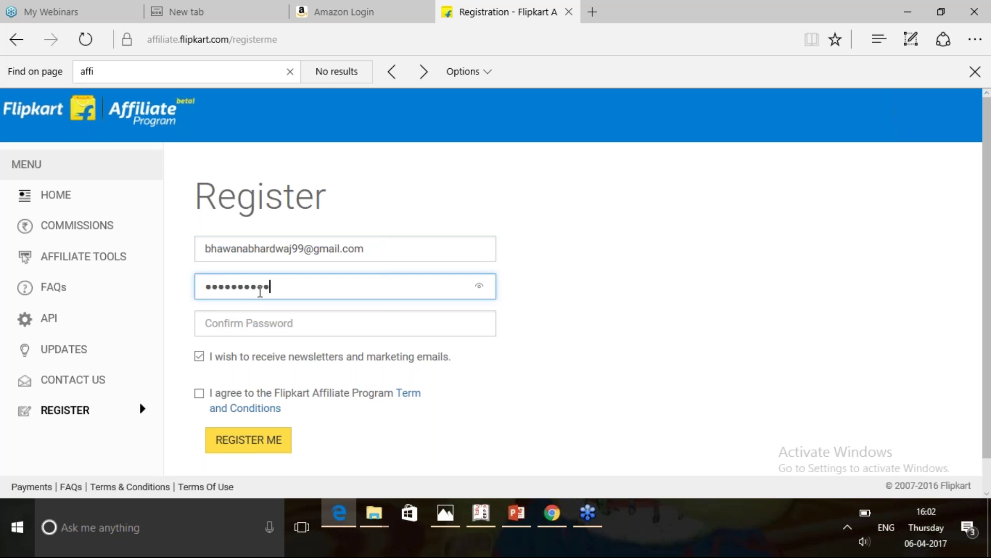
pyautogui.hotkey('ctrl', 'a')
pyautogui.write('*************')
pyautogui.click(263, 329)
pyautogui.write('****')
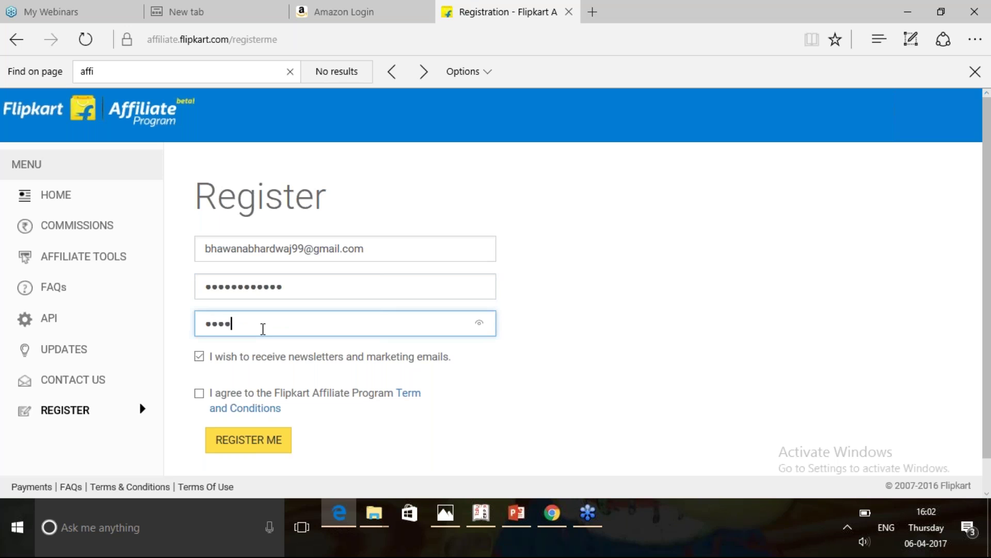
pyautogui.hotkey('ctrl', 'a')
pyautogui.write('*************')
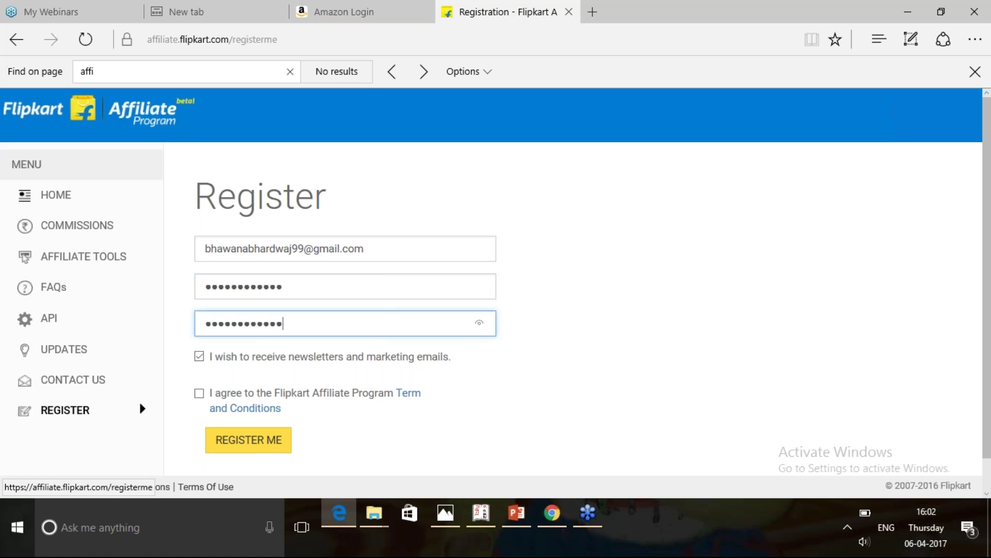
pyautogui.click(199, 394)
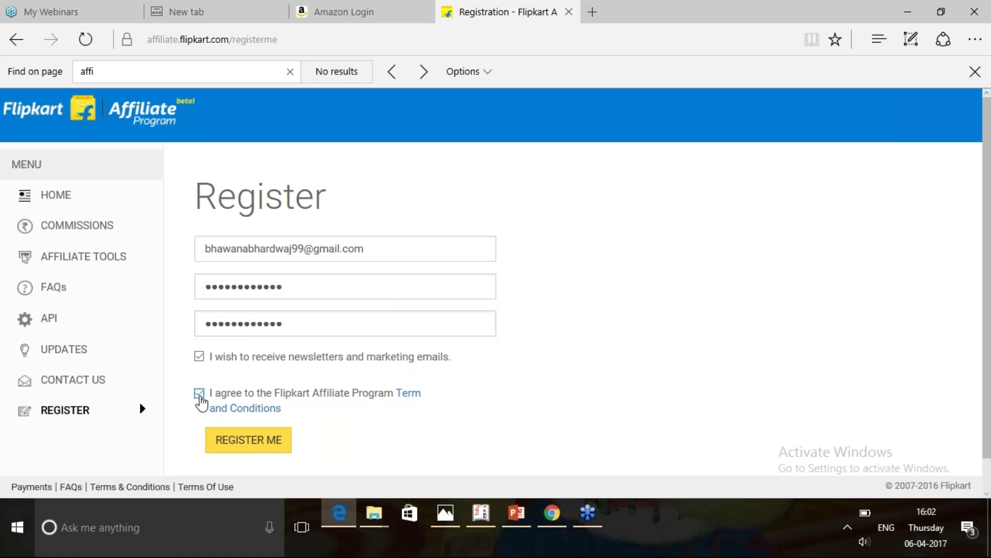
pyautogui.click(278, 436)
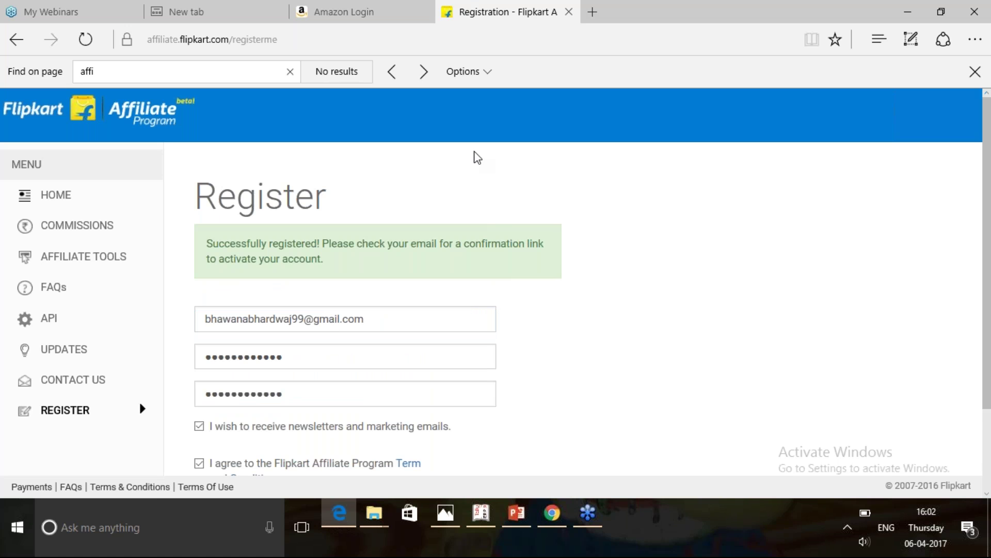
pyautogui.click(261, 11)
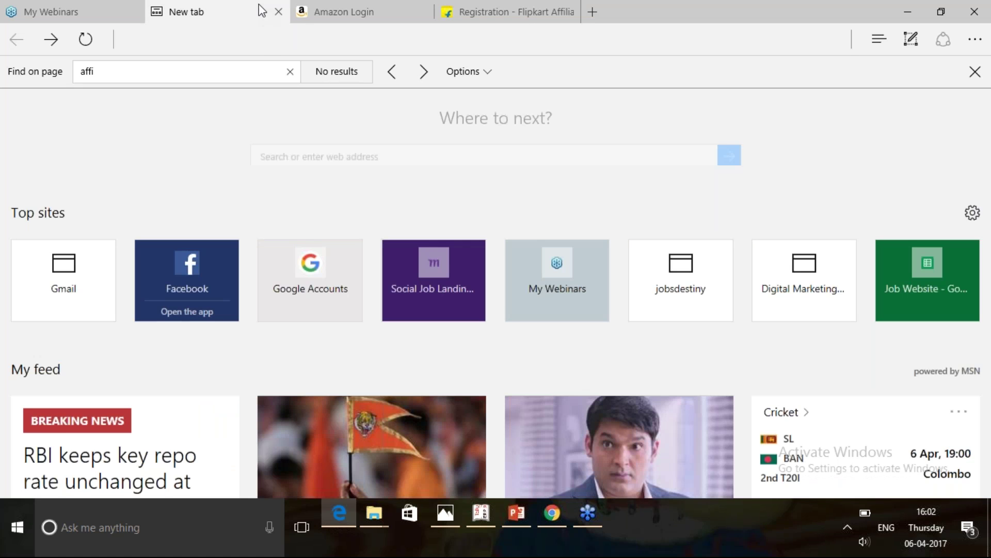
# At gmail.com, sign out and sign back in to the registration account with its password.
pyautogui.write('gmai')
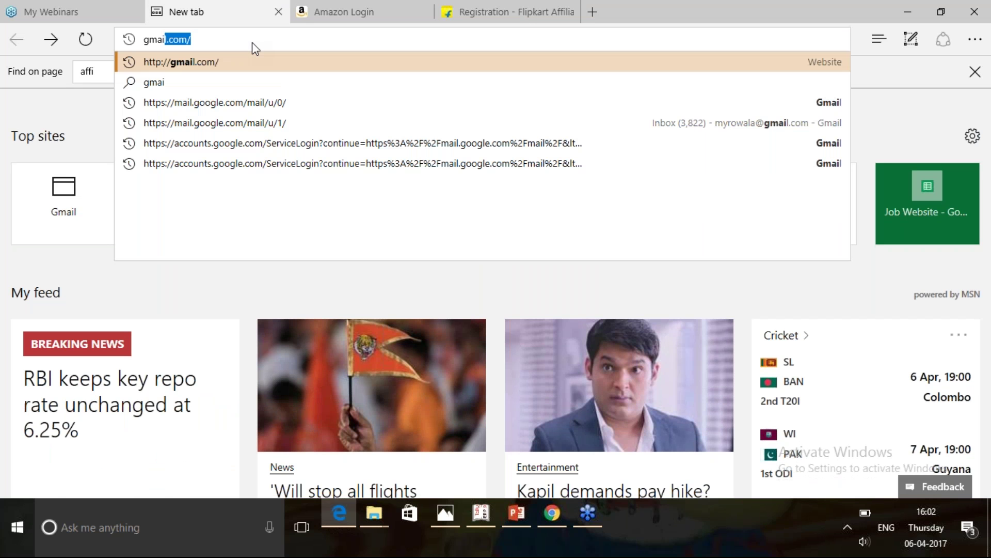
pyautogui.write('l.com/')
pyautogui.press('Return')
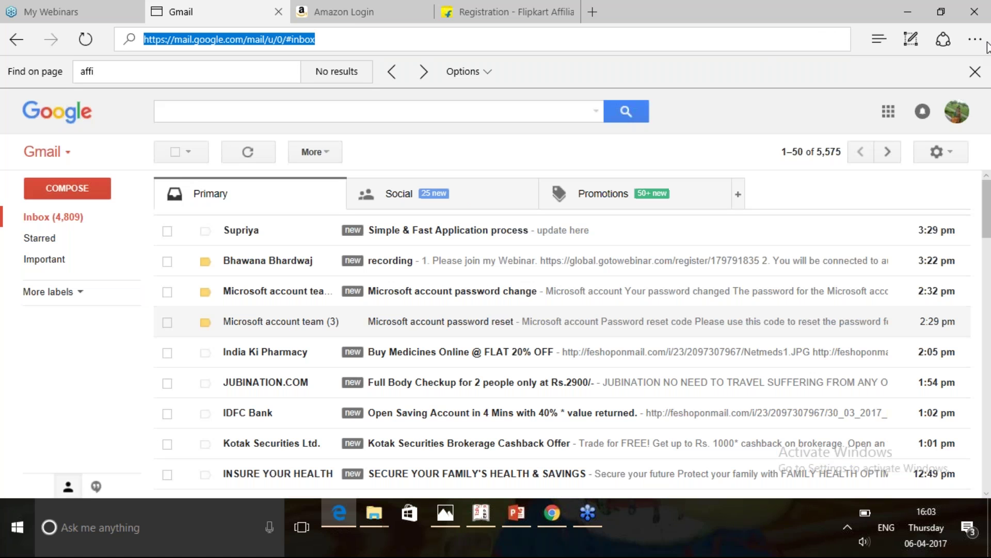
pyautogui.click(957, 111)
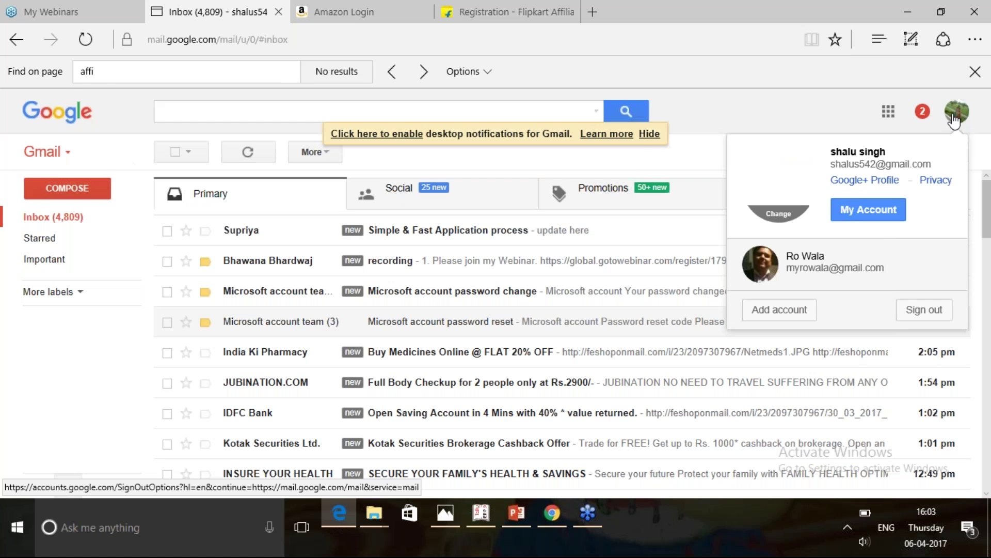
pyautogui.click(917, 303)
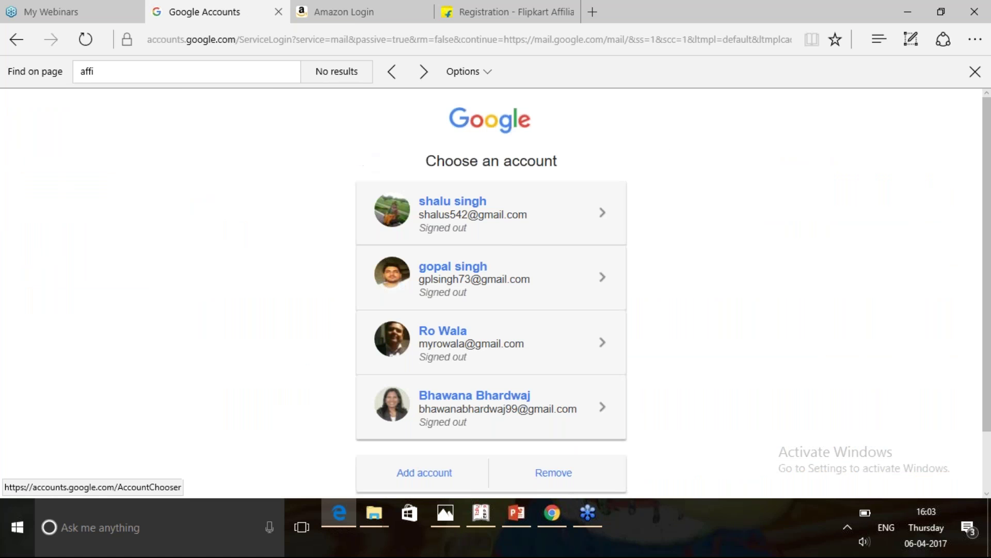
pyautogui.click(458, 419)
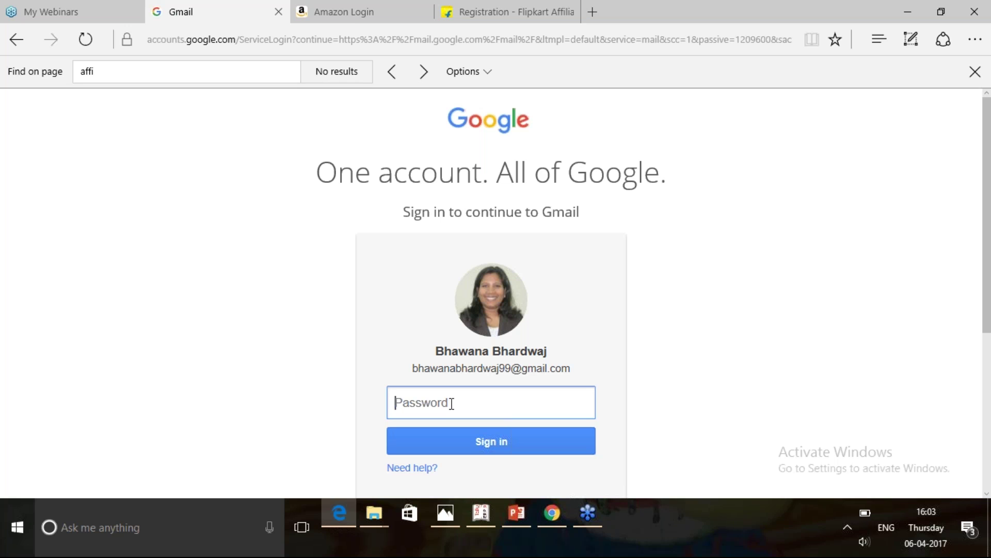
pyautogui.write('•')
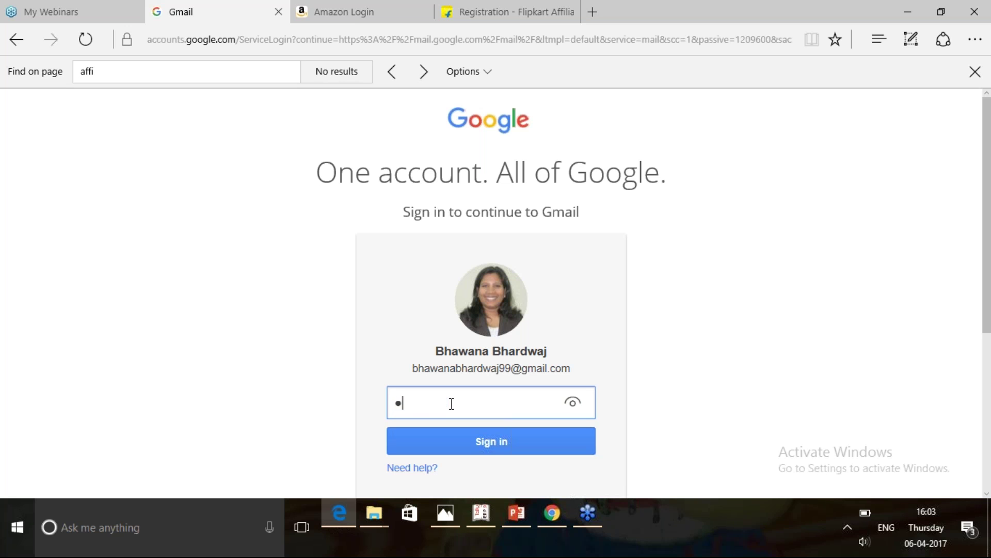
pyautogui.write('•••••••')
pyautogui.click(472, 445)
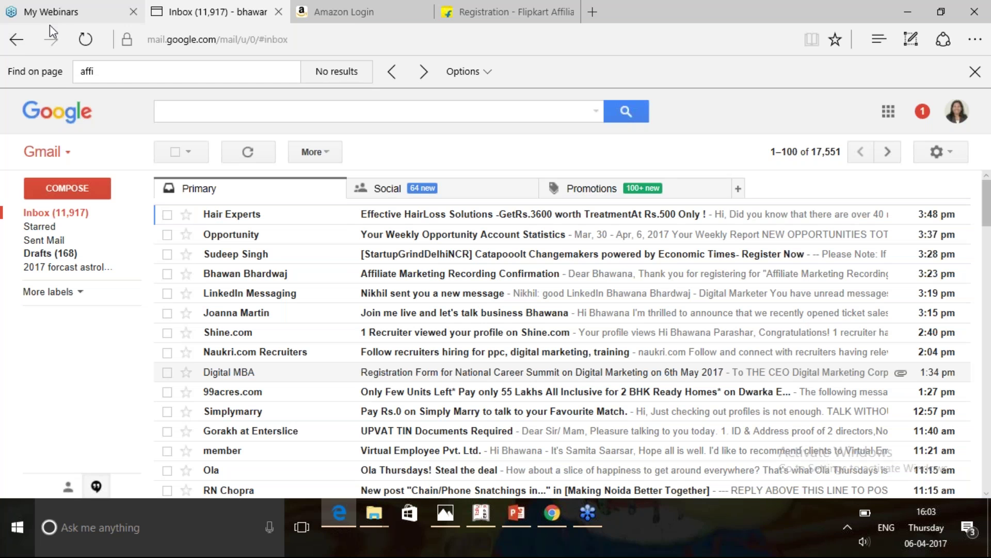
# Find the Flipkart Affiliate confirmation email under Promotions and follow its Activation Link.
pyautogui.click(86, 40)
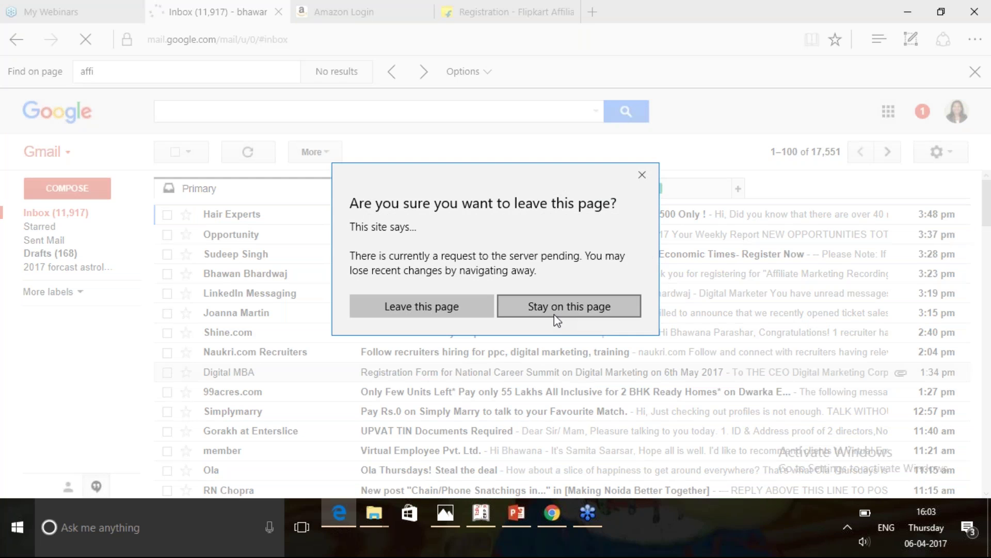
pyautogui.click(574, 302)
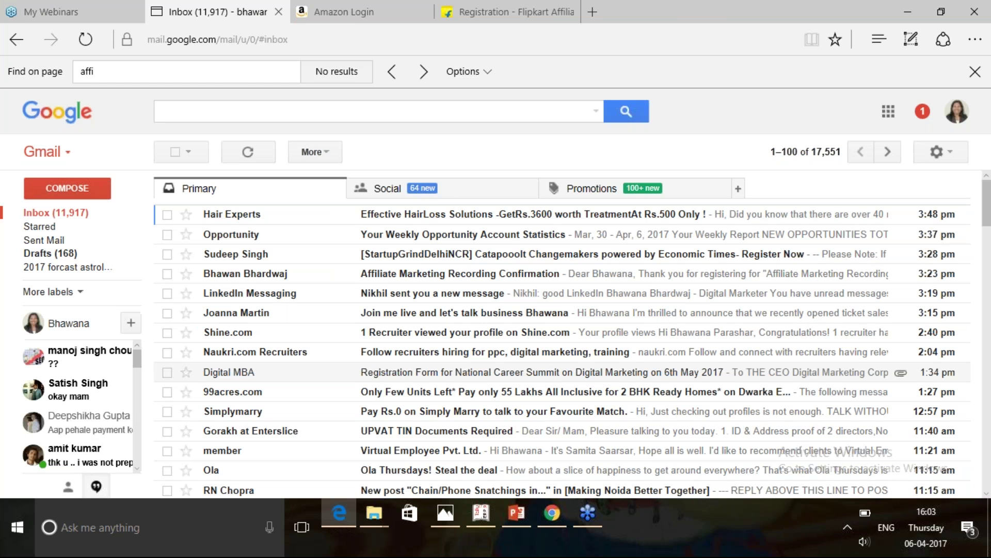
pyautogui.click(388, 192)
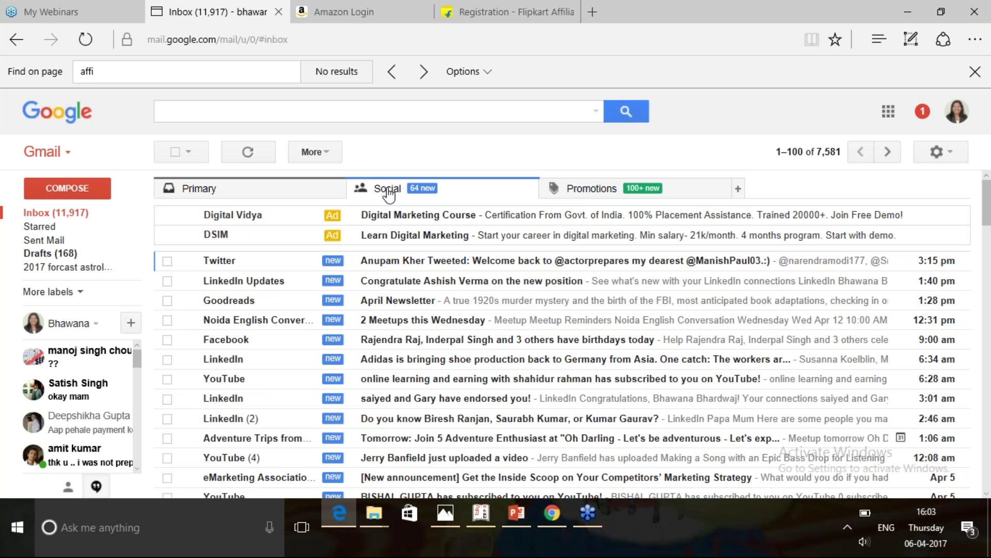
pyautogui.click(592, 197)
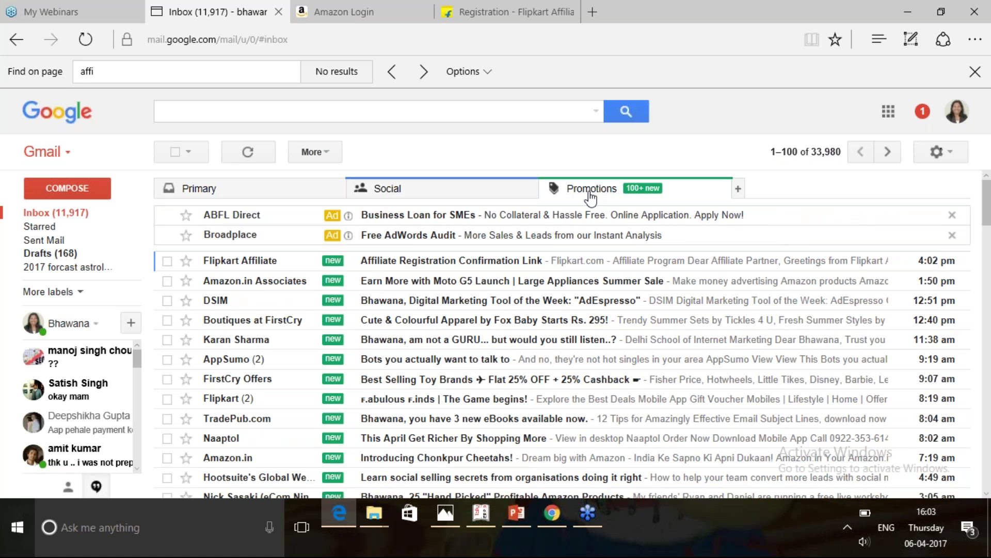
pyautogui.click(407, 265)
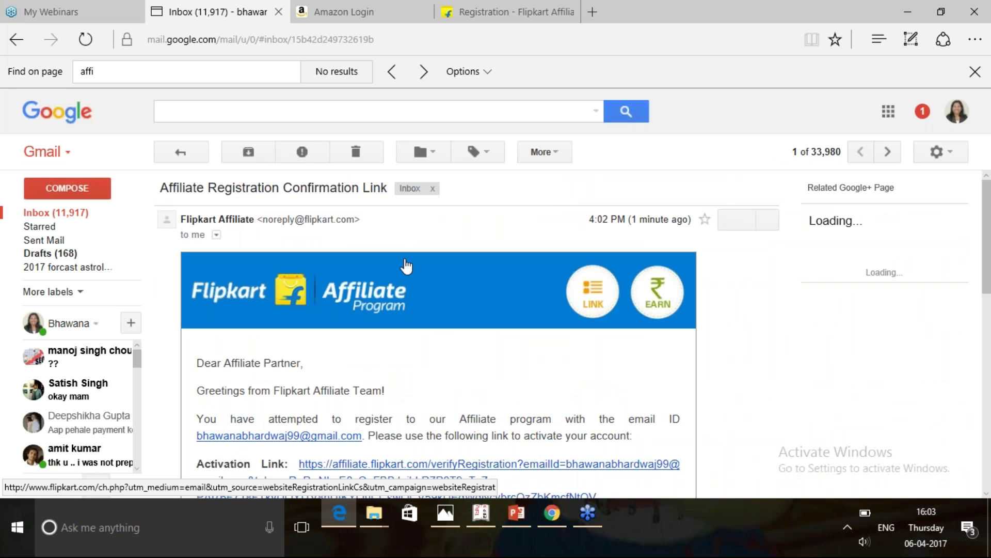
pyautogui.scroll(-1, 727, 326)
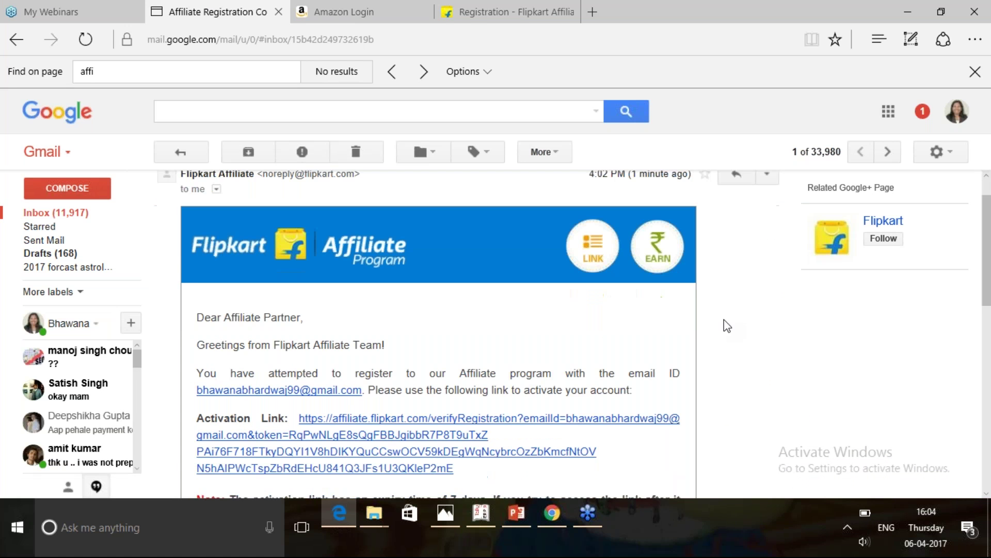
pyautogui.scroll(-1, 727, 326)
pyautogui.click(380, 373)
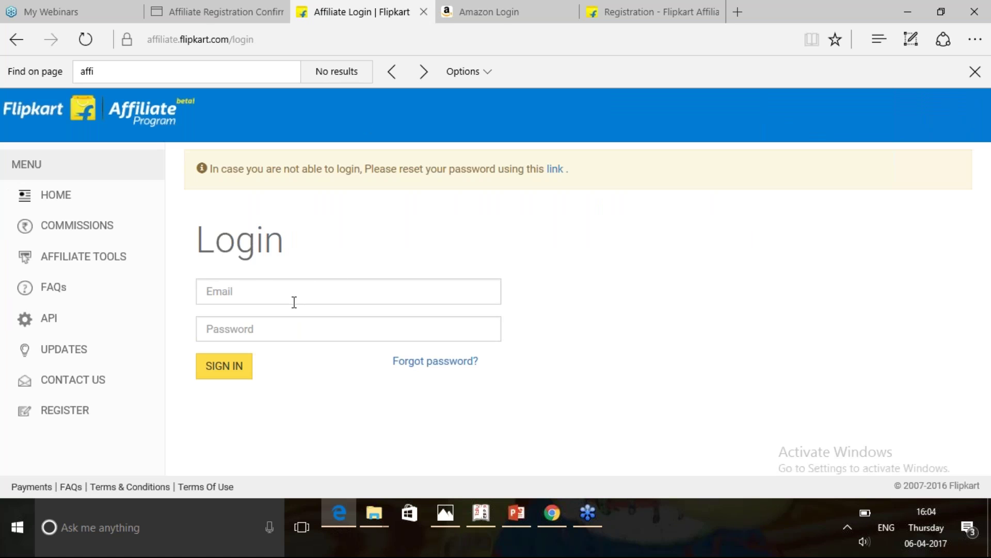
# Sign in with the registered Gmail address and password, declining to save the password.
pyautogui.click(283, 294)
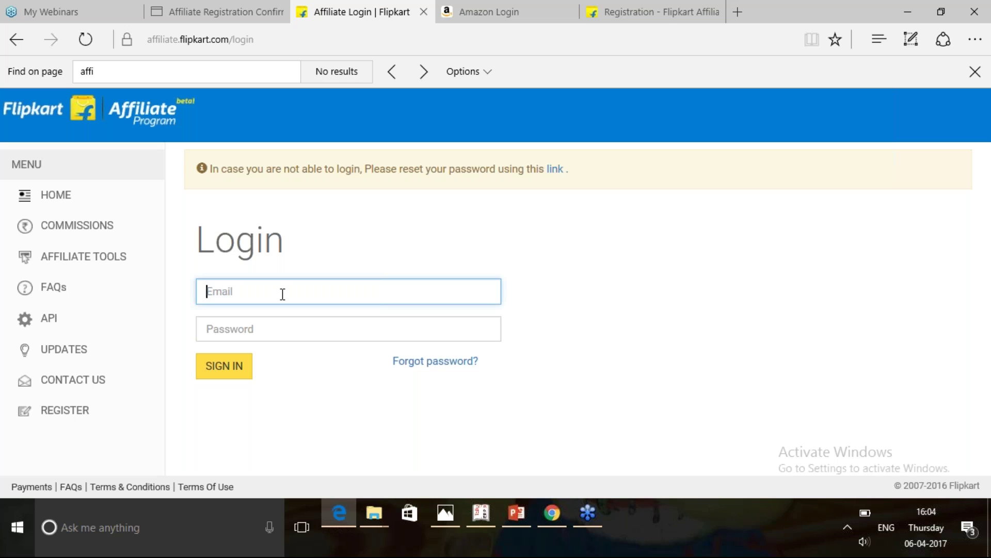
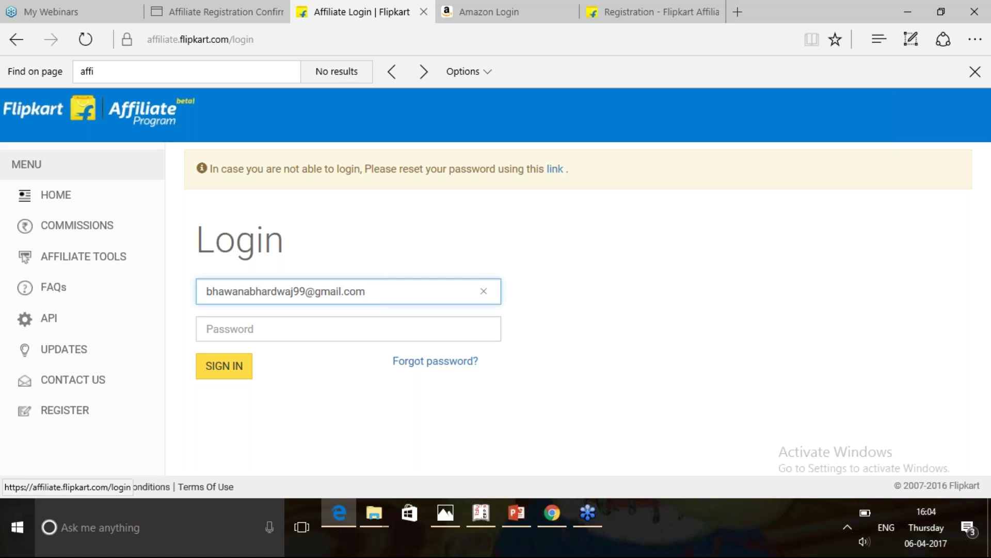
pyautogui.click(254, 328)
pyautogui.write('•••••••••••••')
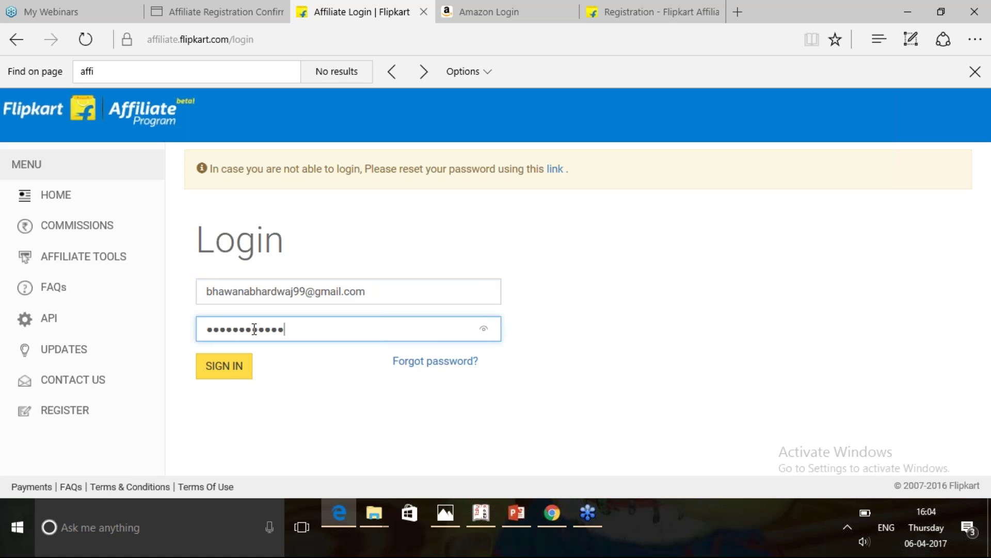
pyautogui.click(225, 367)
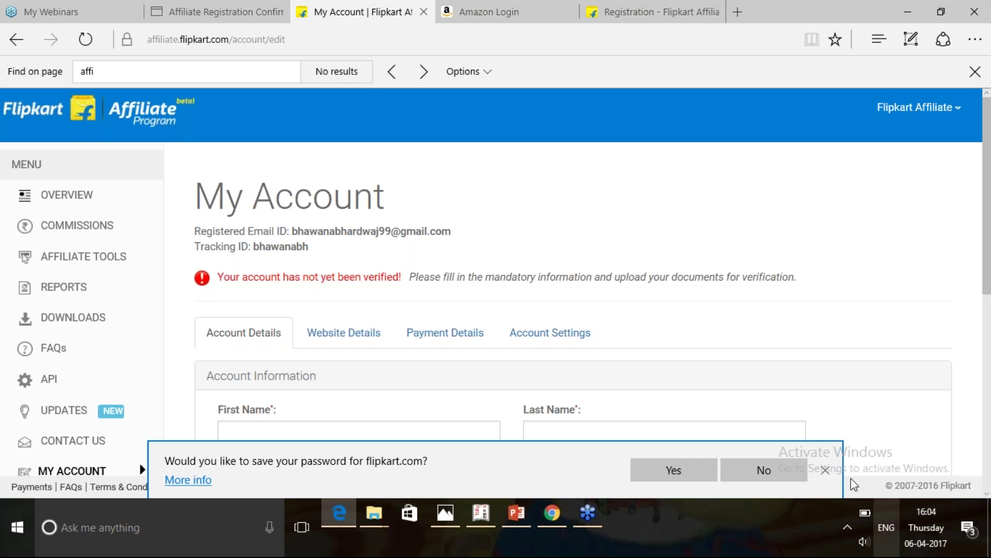
pyautogui.click(826, 470)
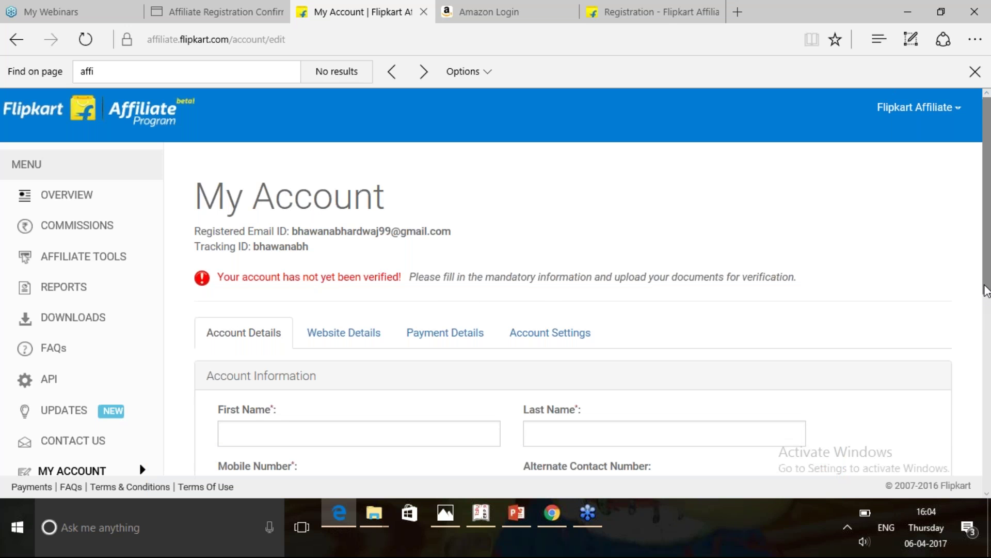
# Scroll through the Account Details form, leaving the First Name field empty.
pyautogui.scroll(-1, 986, 290)
pyautogui.moveTo(986, 297); pyautogui.dragTo(987, 341)
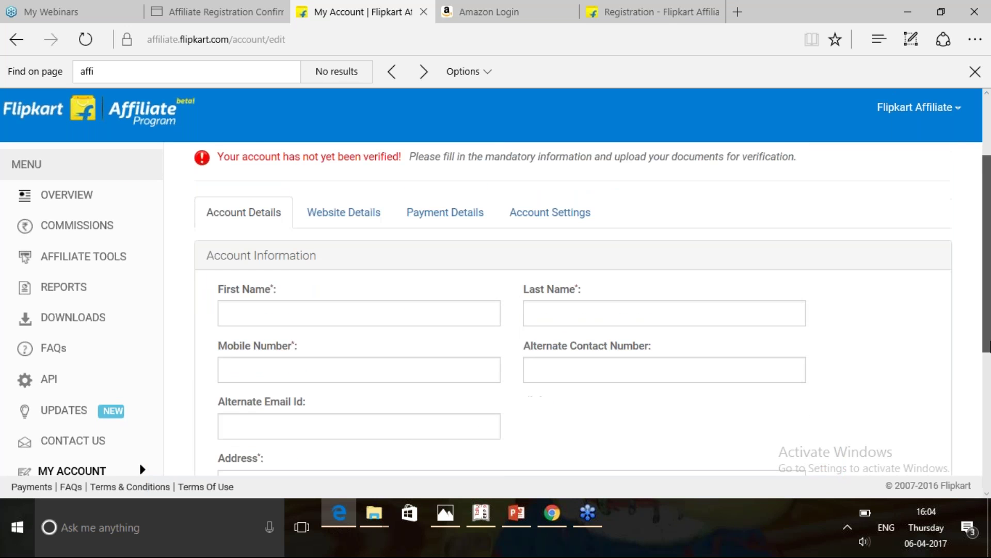
pyautogui.click(267, 314)
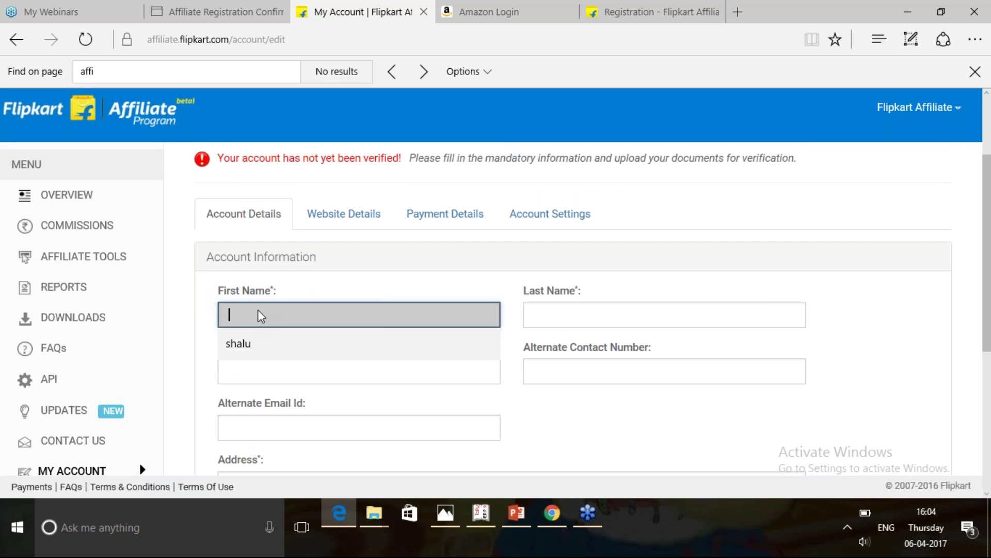
pyautogui.click(260, 316)
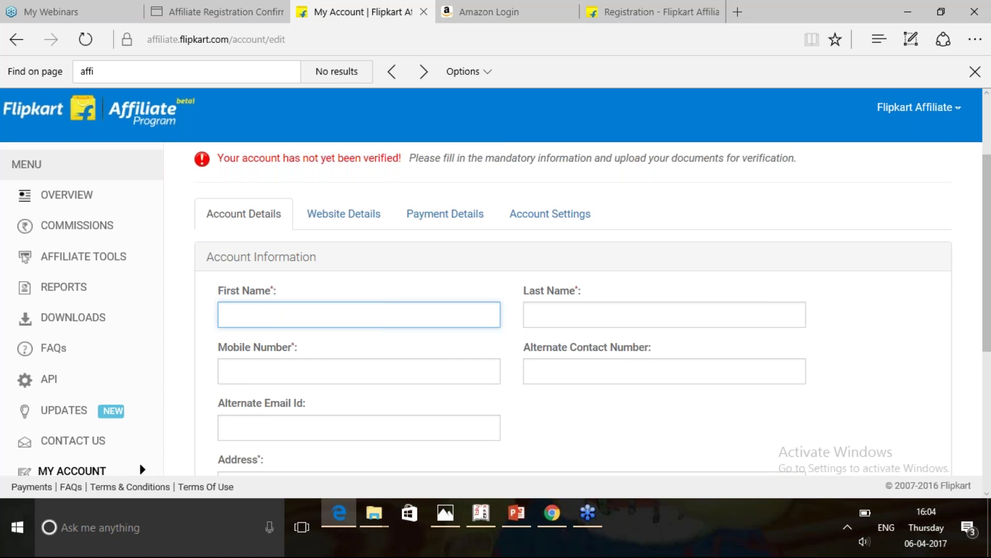
pyautogui.moveTo(988, 323); pyautogui.dragTo(988, 413)
pyautogui.scroll(5, 431, 239)
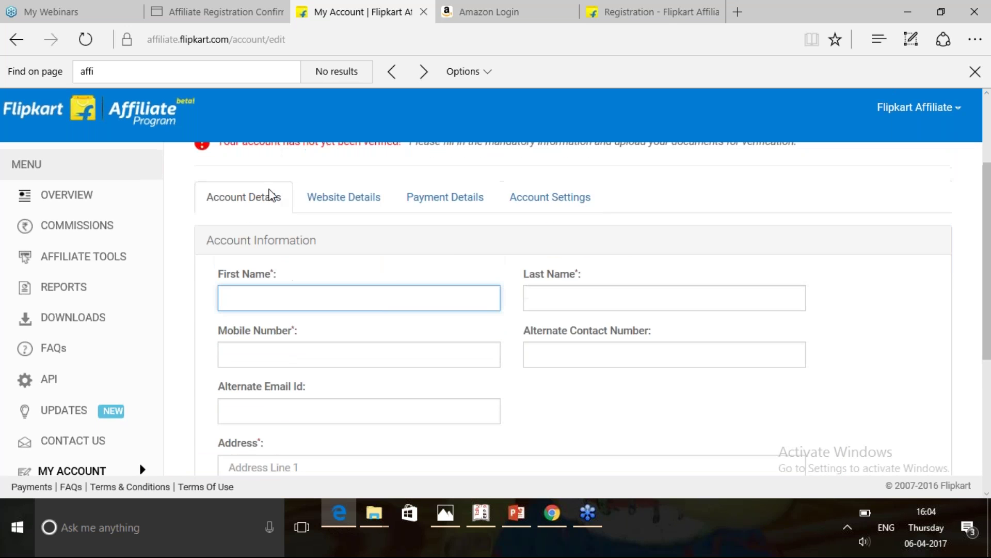
# Browse Website Details, Payment Details, Account Settings, Overview and Commissions, then go to Amazon.in sign-in.
pyautogui.click(344, 197)
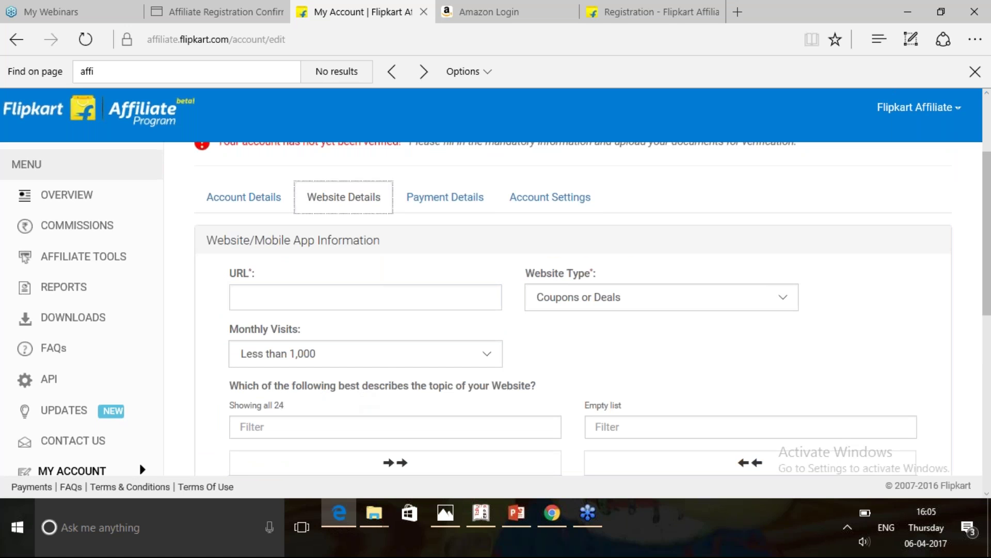
pyautogui.click(479, 204)
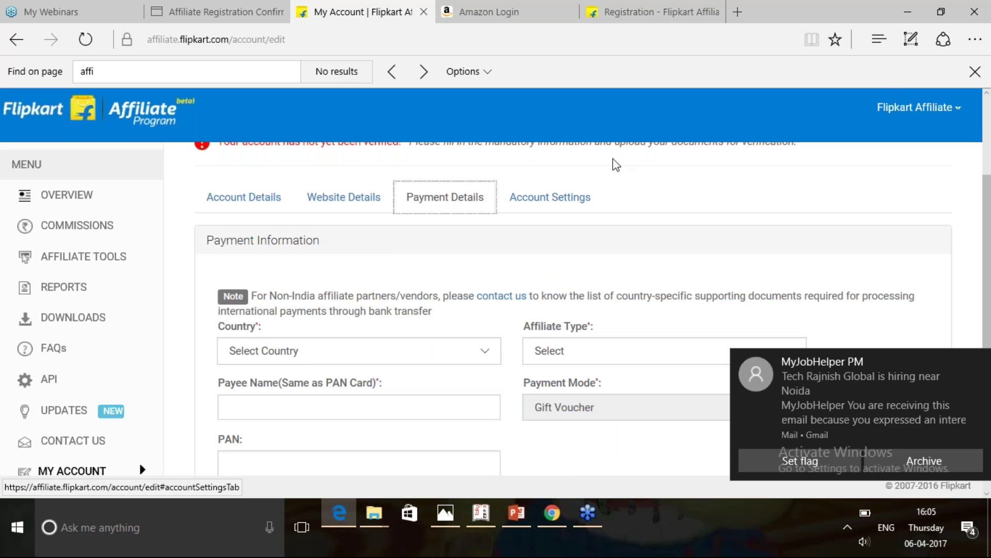
pyautogui.click(551, 198)
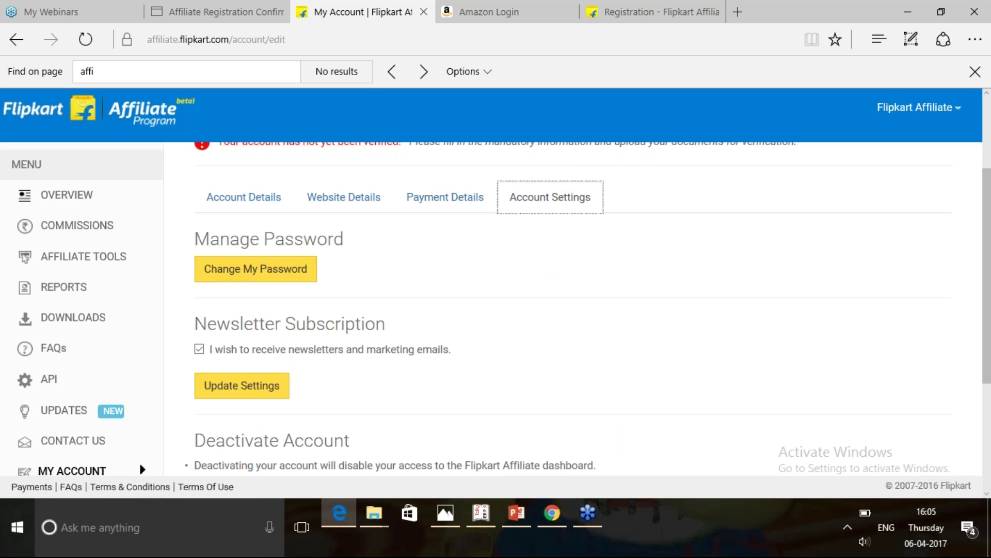
pyautogui.click(63, 204)
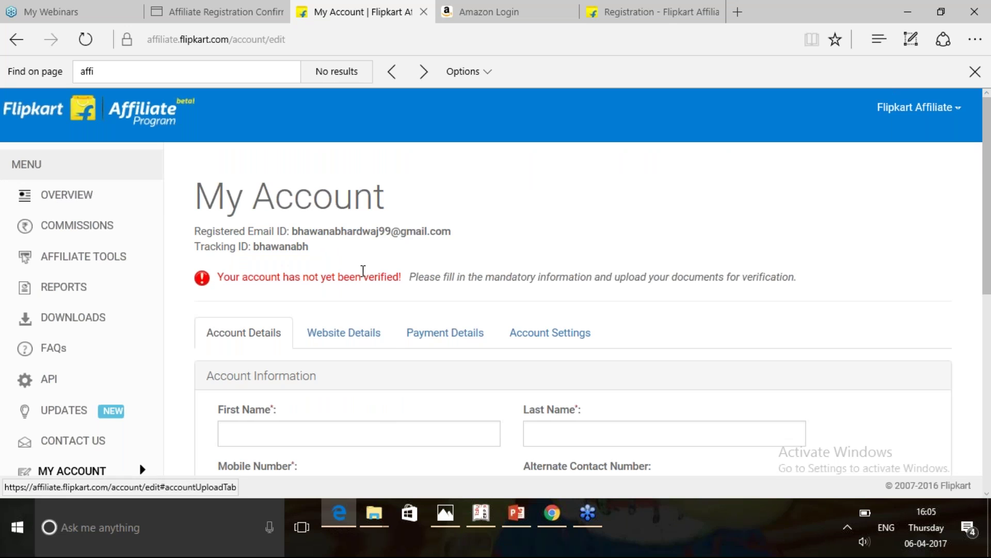
pyautogui.click(90, 225)
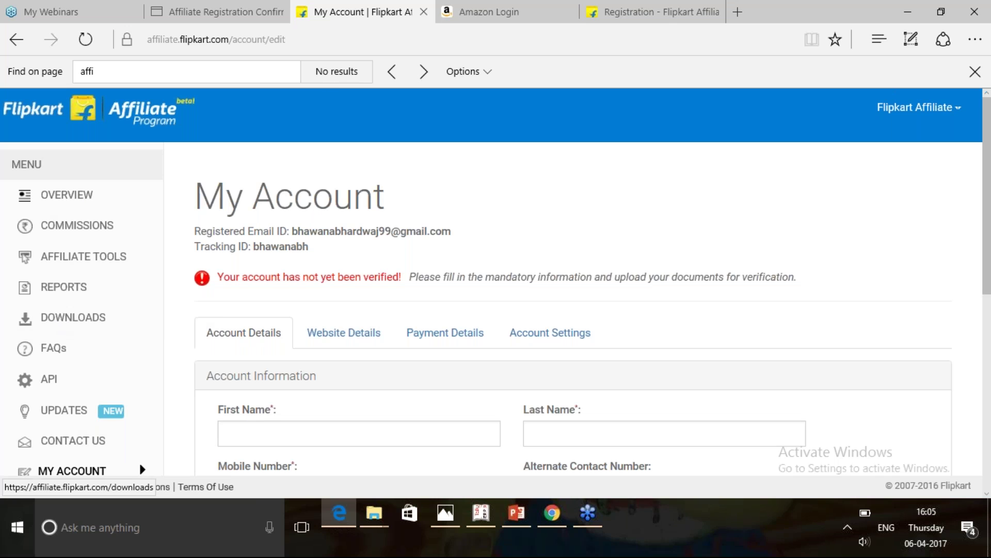
pyautogui.click(484, 12)
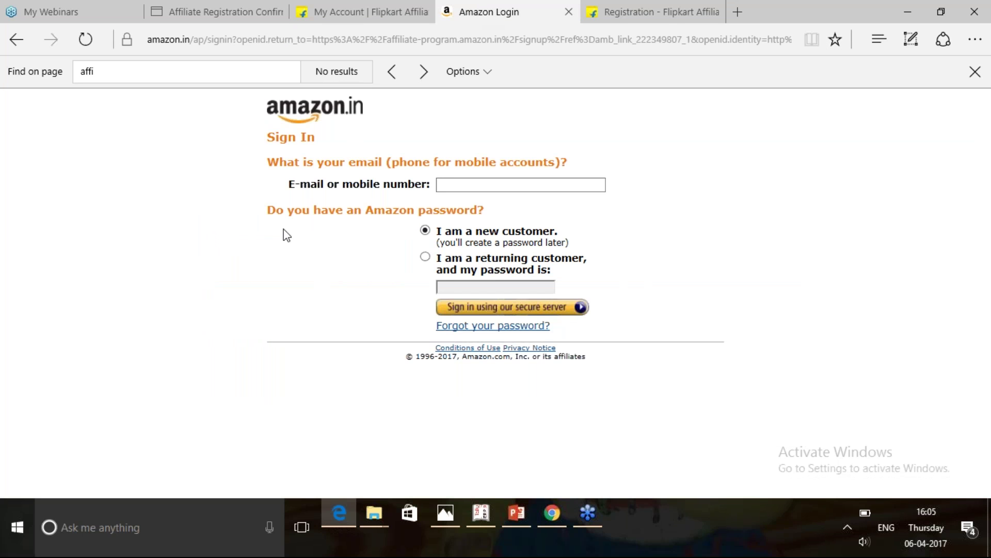
# Present the Affiliate Marketing - Day One deck from slide 7 and advance to 'How Affiliate Marketing Work'.
pyautogui.click(523, 516)
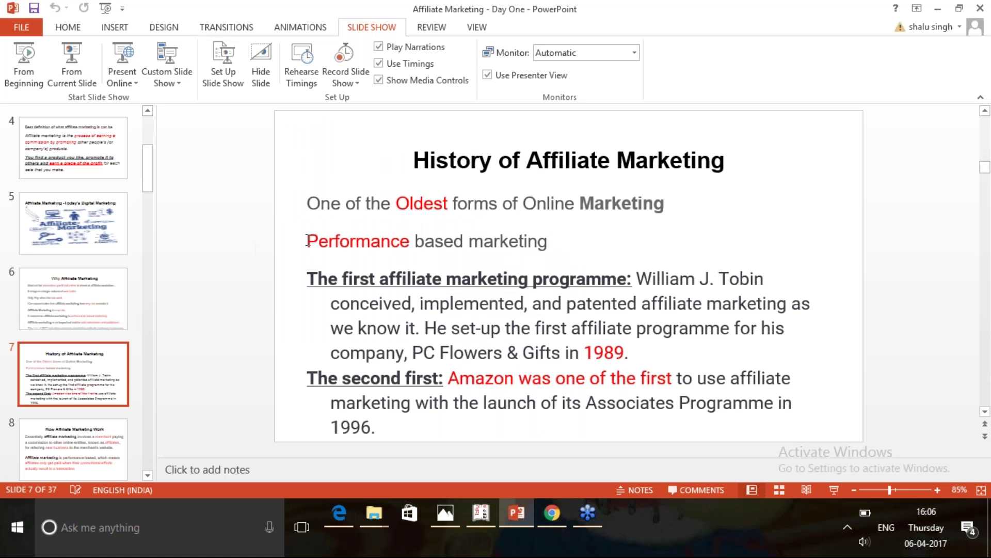
pyautogui.click(463, 388)
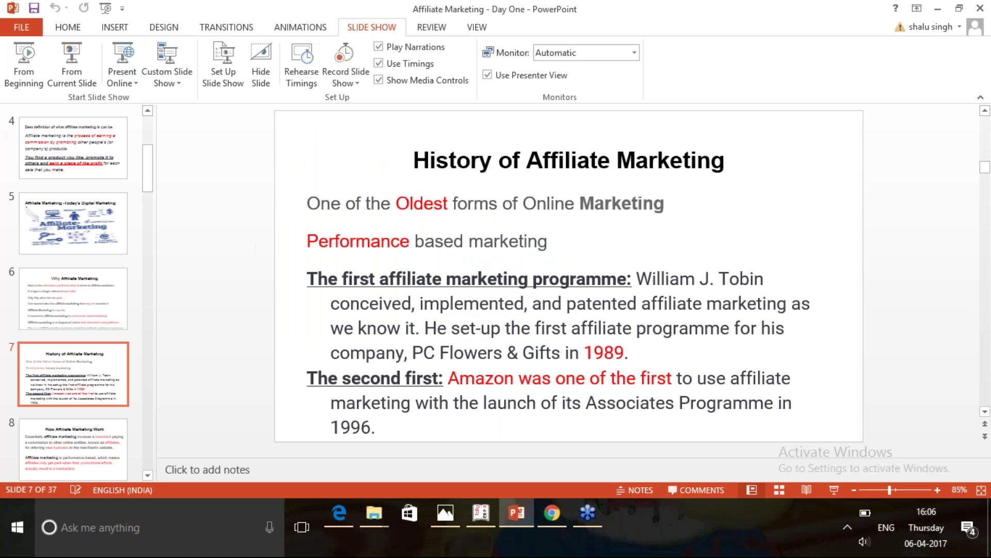
pyautogui.click(56, 63)
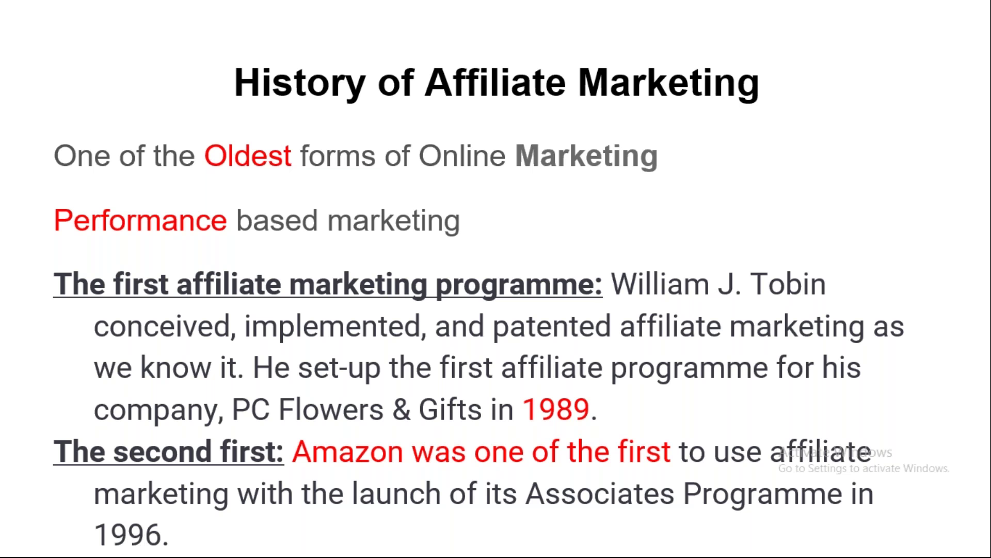
pyautogui.press('Right')
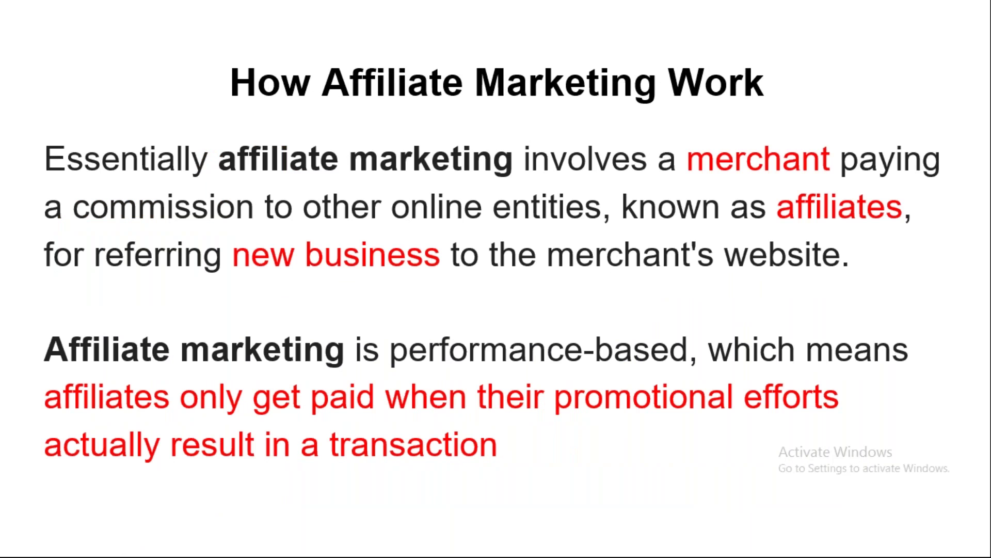